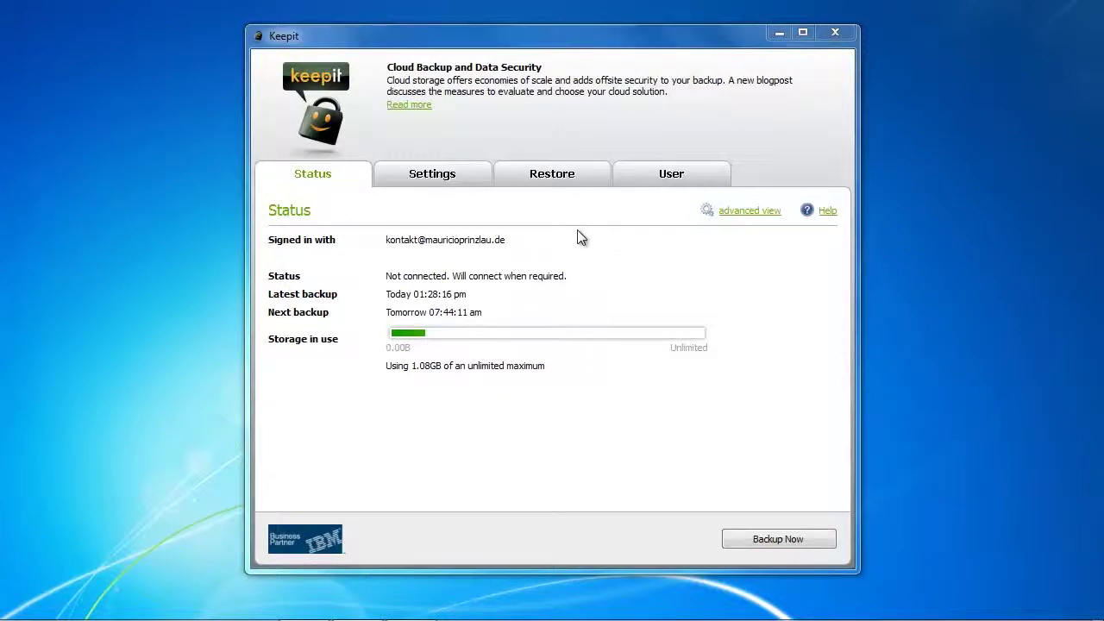
Open the view for choosing and restoring individual files from the latest backup.
{"action": "left_click", "coordinate": [550, 184]}
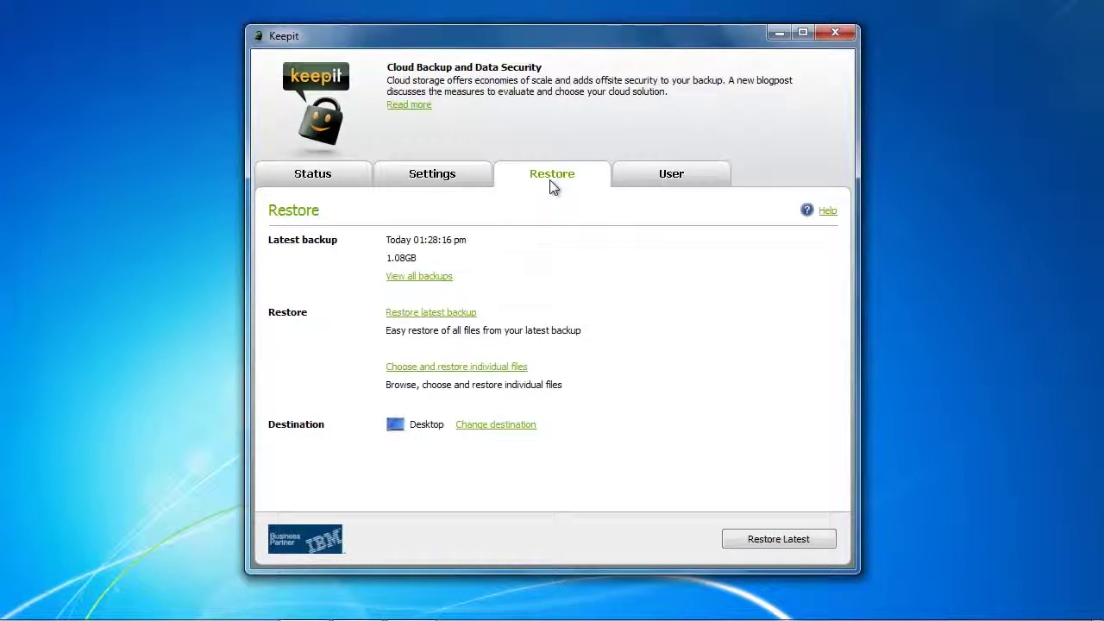
{"action": "key", "text": "ctrl+shift+Tab"}
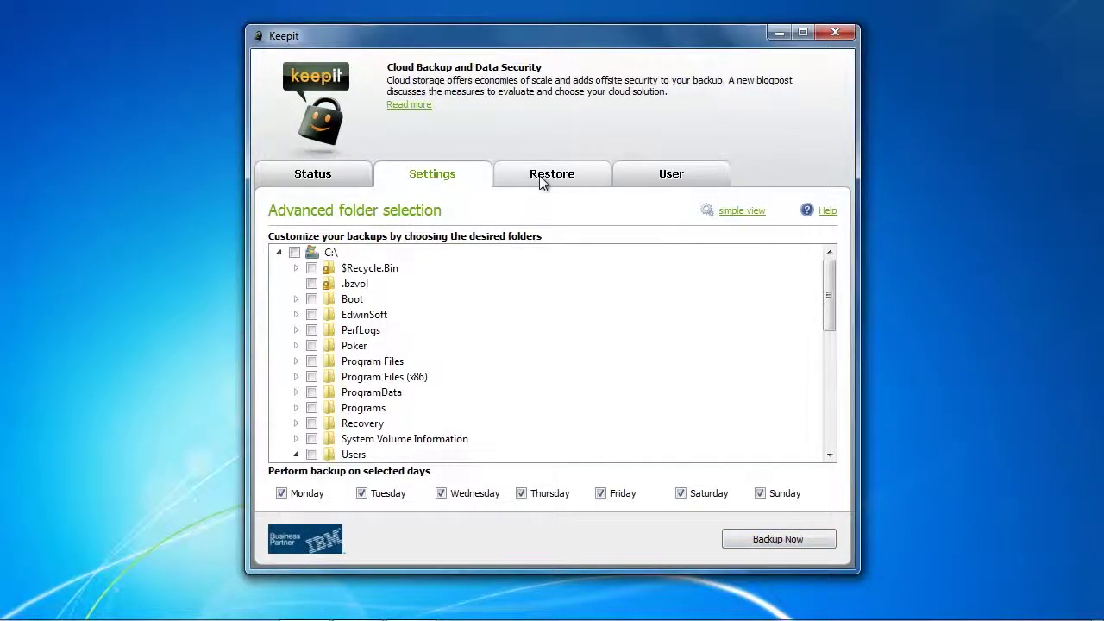
{"action": "left_click", "coordinate": [544, 180]}
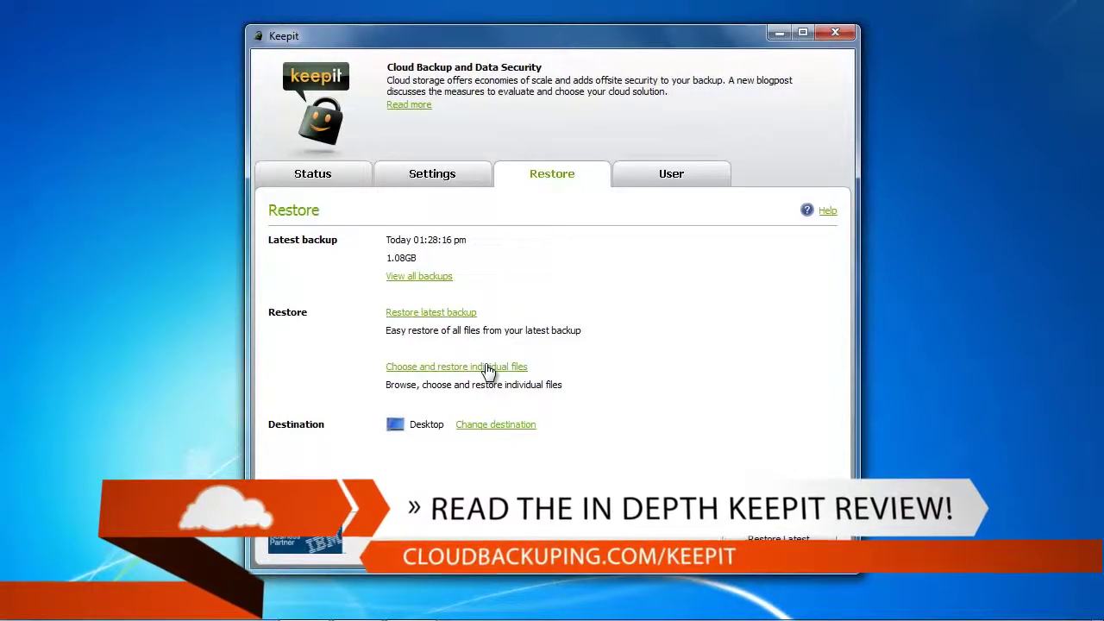
{"action": "left_click", "coordinate": [487, 369]}
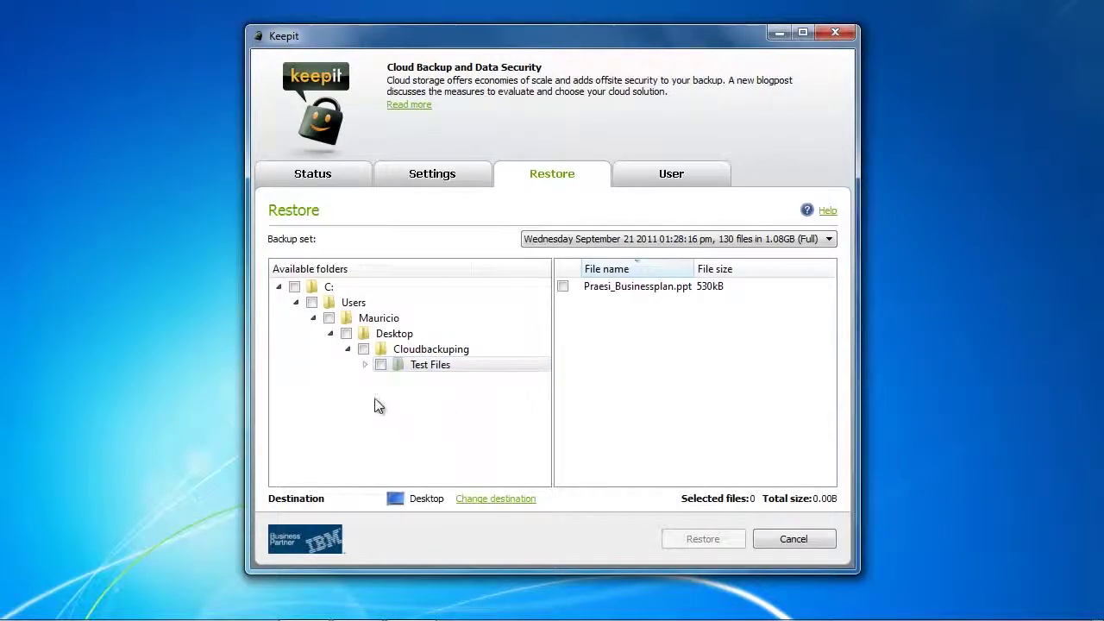
Expand the backed-up Test Files folder through Juli, Five Star General and Parte 5 down to the Adobe Premiere subfolders.
{"action": "left_click", "coordinate": [365, 364]}
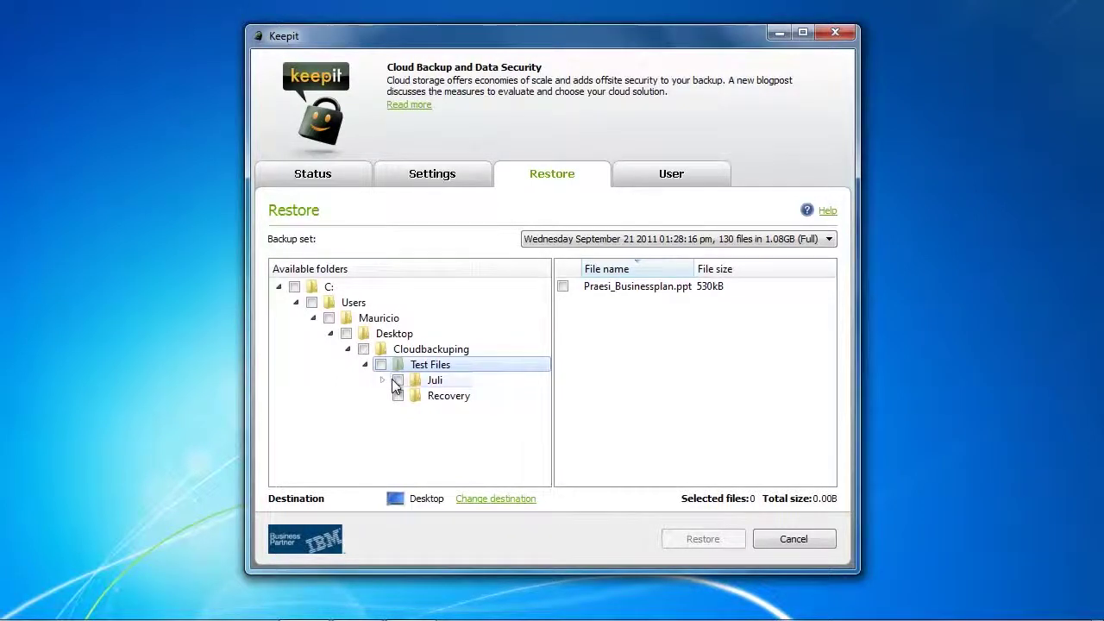
{"action": "left_click", "coordinate": [382, 380]}
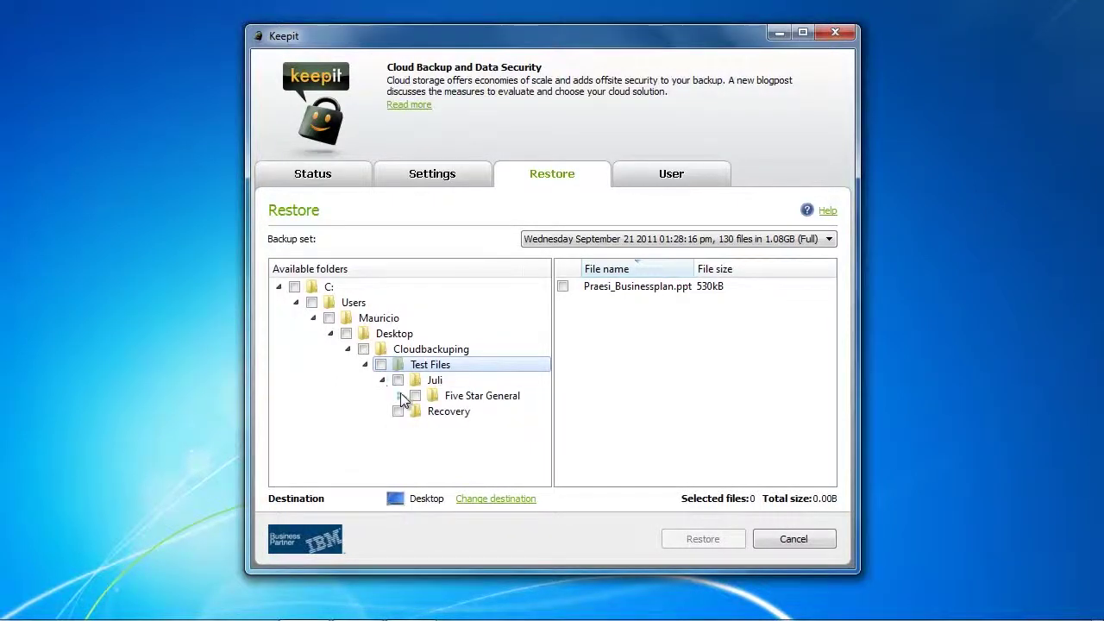
{"action": "left_click", "coordinate": [399, 396]}
{"action": "left_click", "coordinate": [417, 411]}
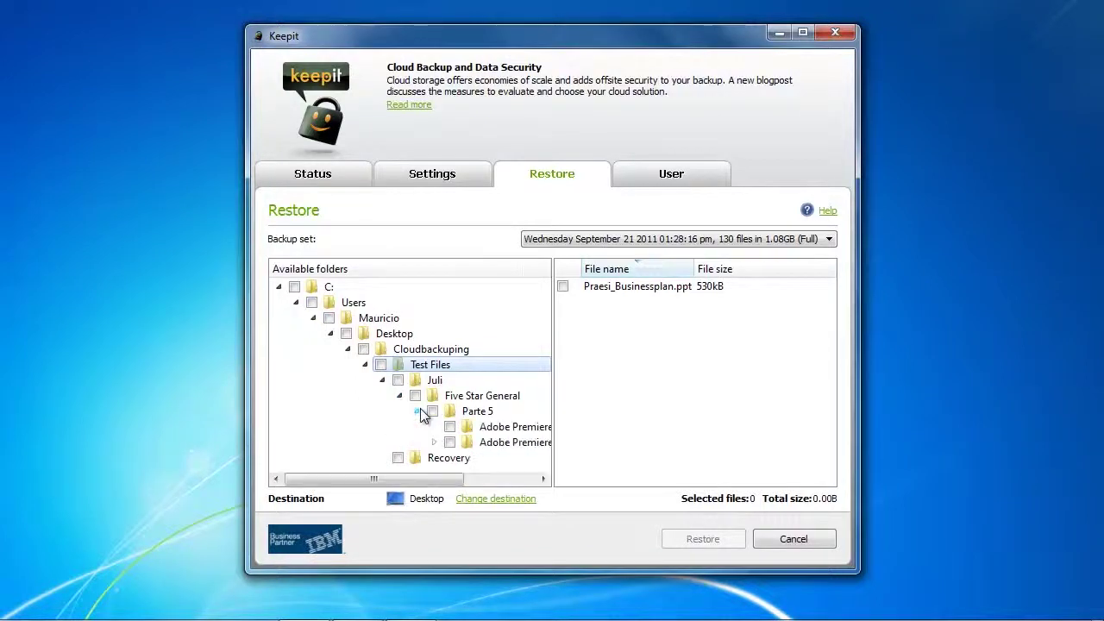
{"action": "left_click", "coordinate": [434, 442]}
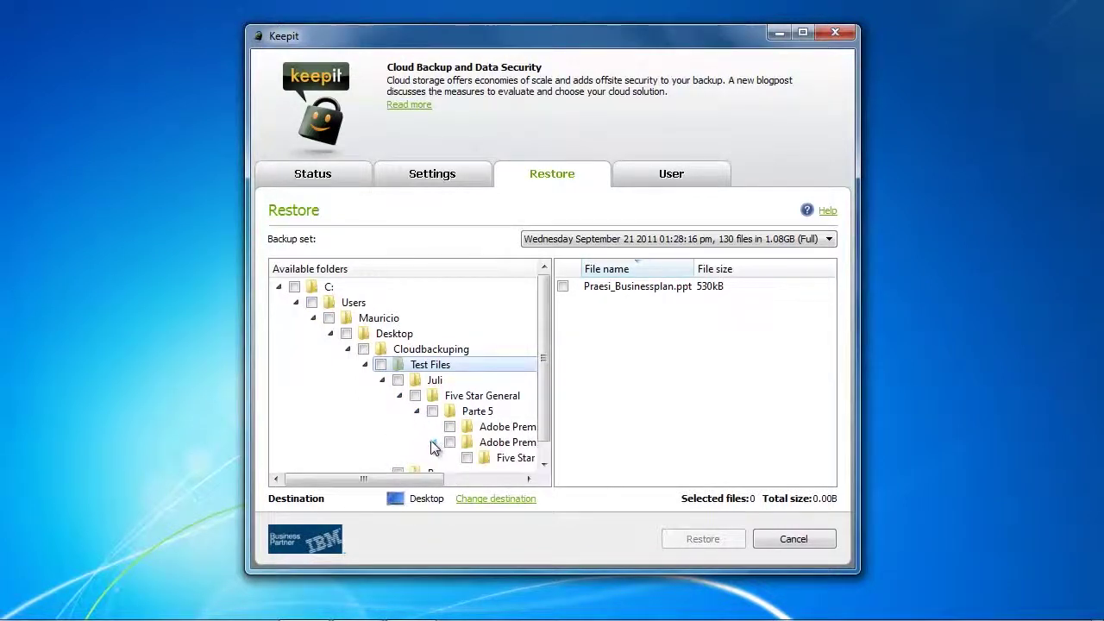
{"action": "scroll", "coordinate": [433, 447], "scroll_direction": "down", "scroll_amount": 1}
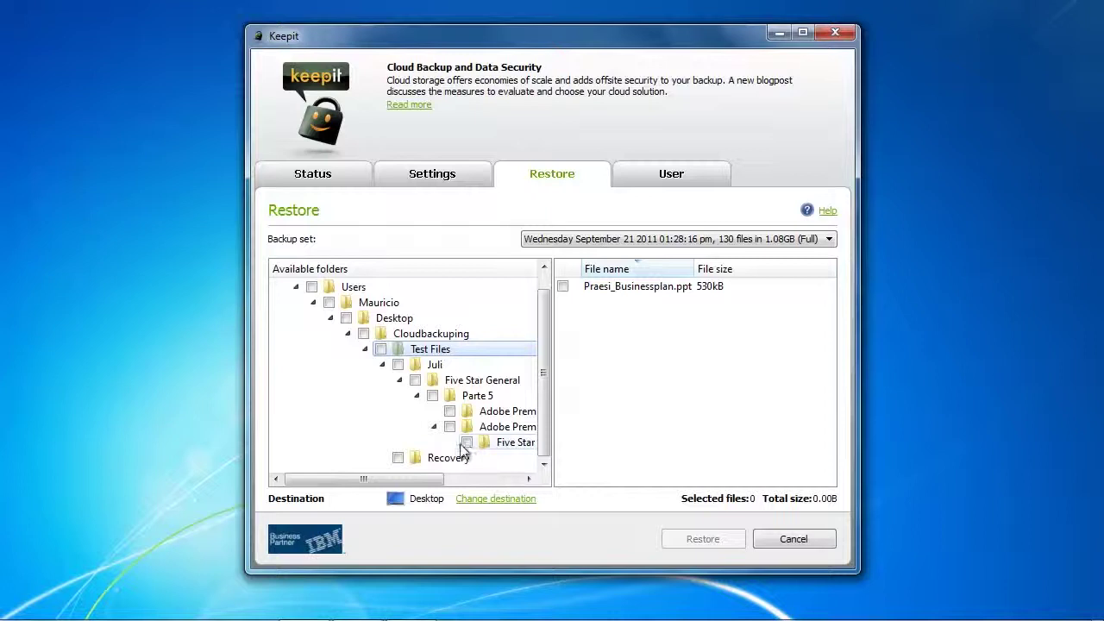
Mark the Adobe Premiere subfolders, Five Star General and the whole Juli folder for restoring.
{"action": "left_click", "coordinate": [467, 443]}
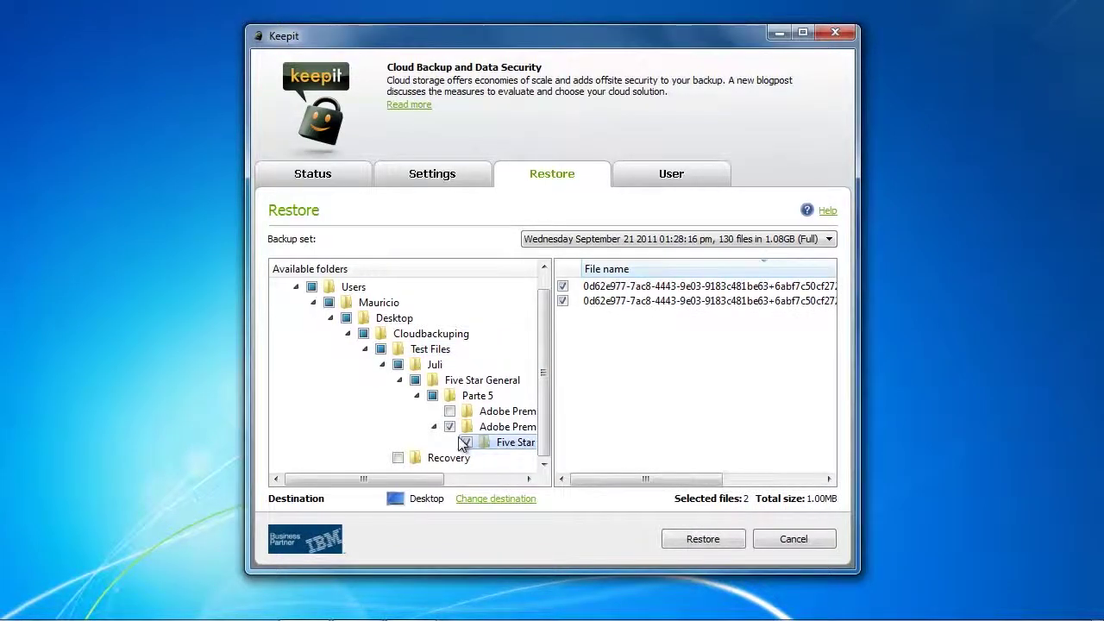
{"action": "left_click", "coordinate": [449, 412]}
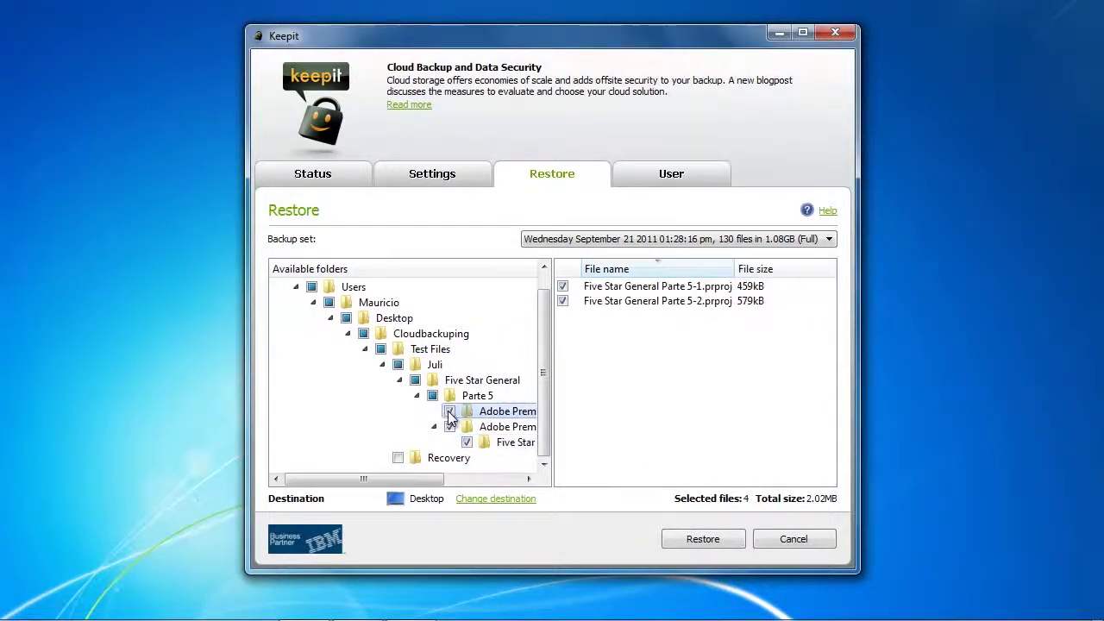
{"action": "left_click", "coordinate": [415, 380]}
{"action": "left_click", "coordinate": [398, 365]}
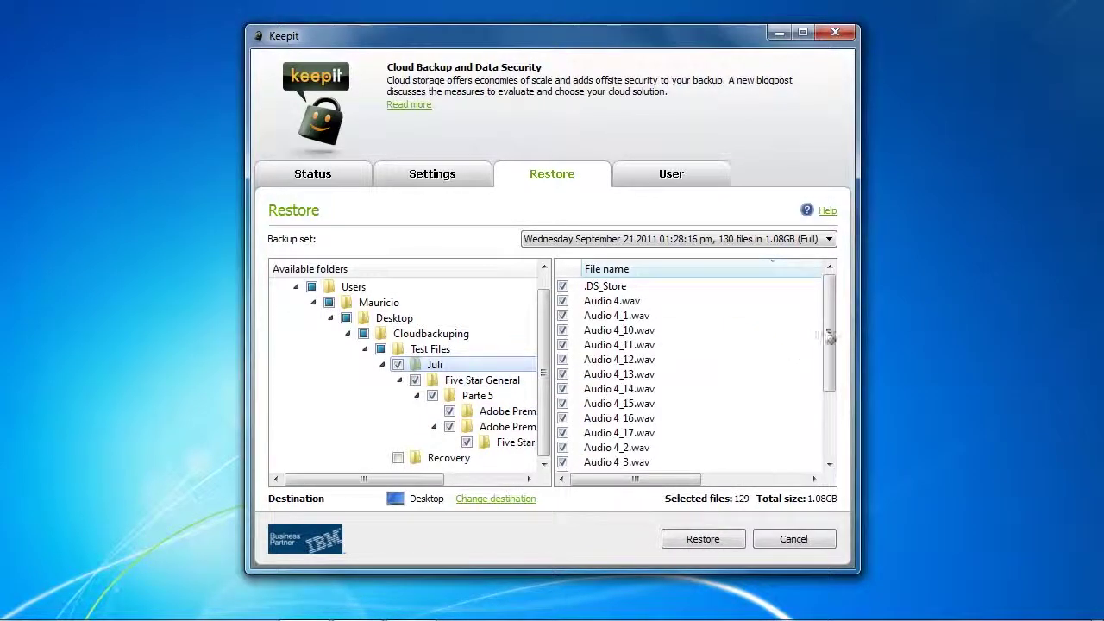
Look through the backed-up files of the Juli folder, then return to the restore overview.
{"action": "left_click_drag", "start_coordinate": [829, 323], "coordinate": [828, 396]}
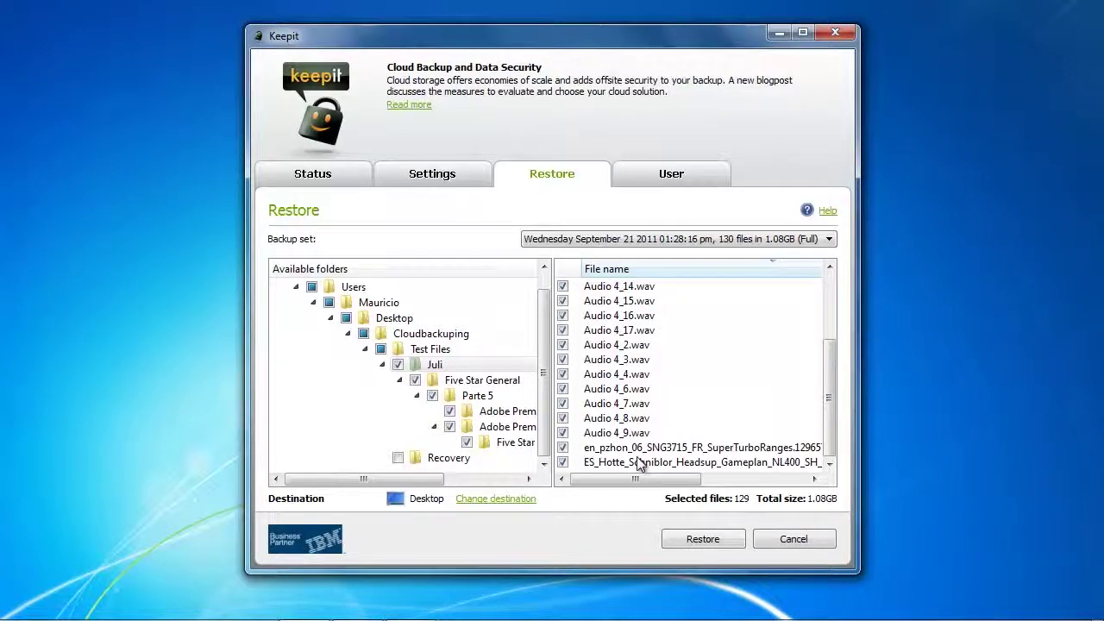
{"action": "left_click", "coordinate": [687, 454]}
{"action": "scroll", "coordinate": [686, 457], "scroll_direction": "right", "scroll_amount": 1}
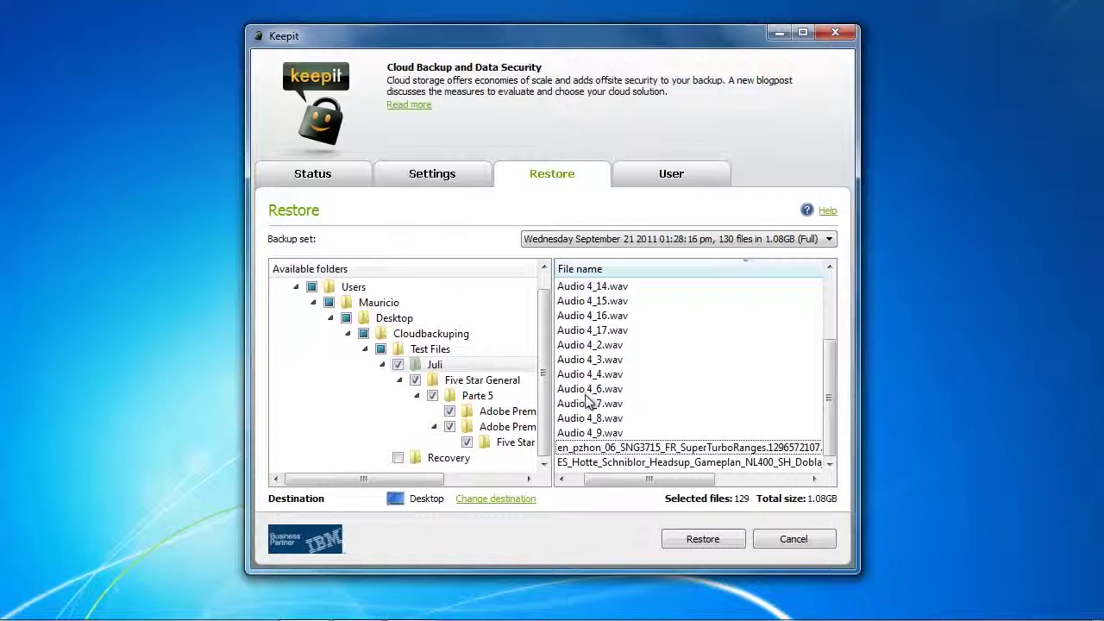
{"action": "left_click", "coordinate": [560, 172]}
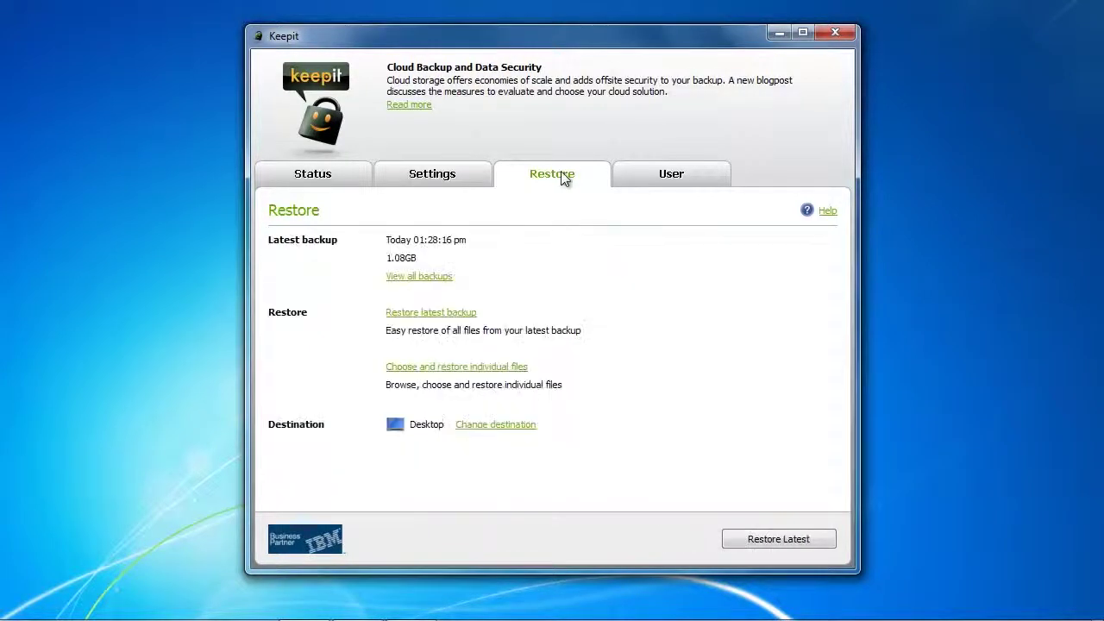
Set the restore destination to a new folder named Keepit Restore inside Cloudbackuping and start restoring the latest backup.
{"action": "left_click", "coordinate": [480, 426]}
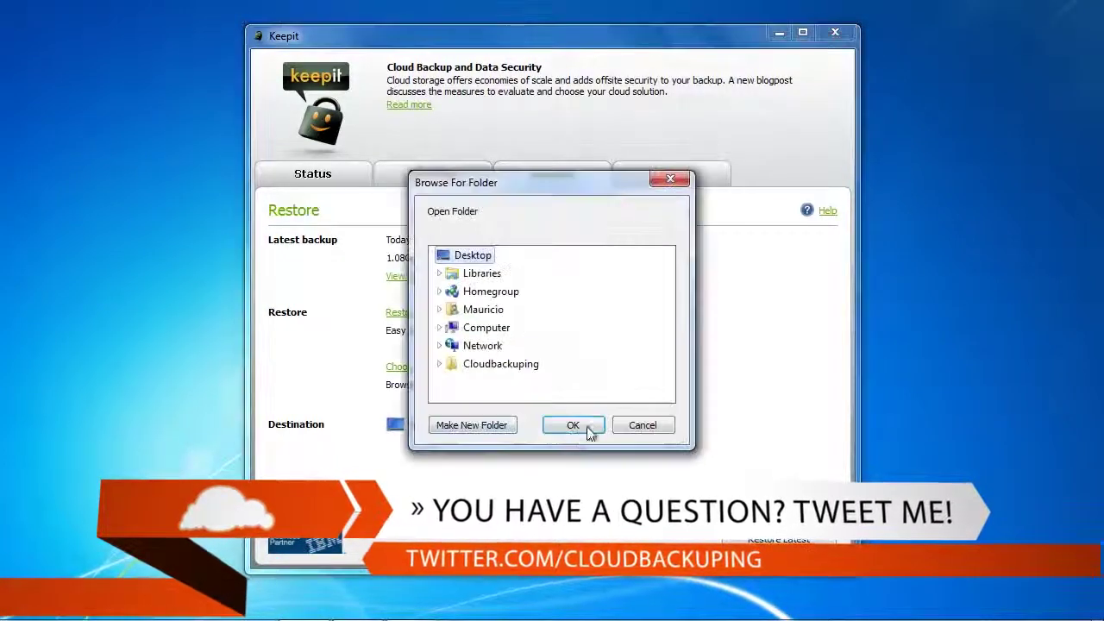
{"action": "double_click", "coordinate": [487, 366]}
{"action": "left_click", "coordinate": [486, 425]}
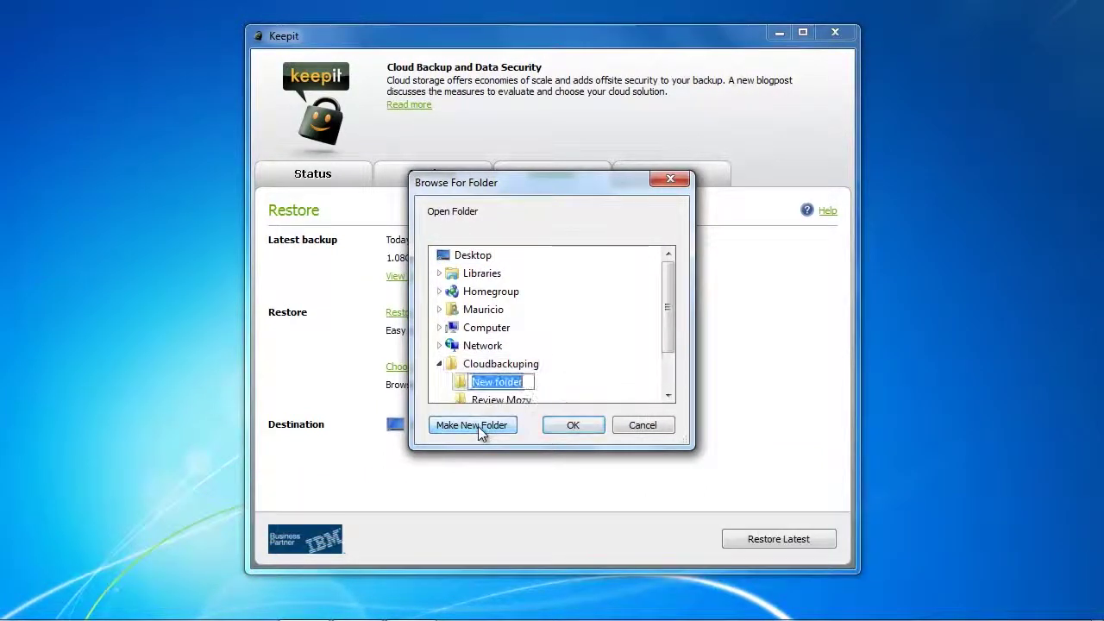
{"action": "type", "text": "Keep"}
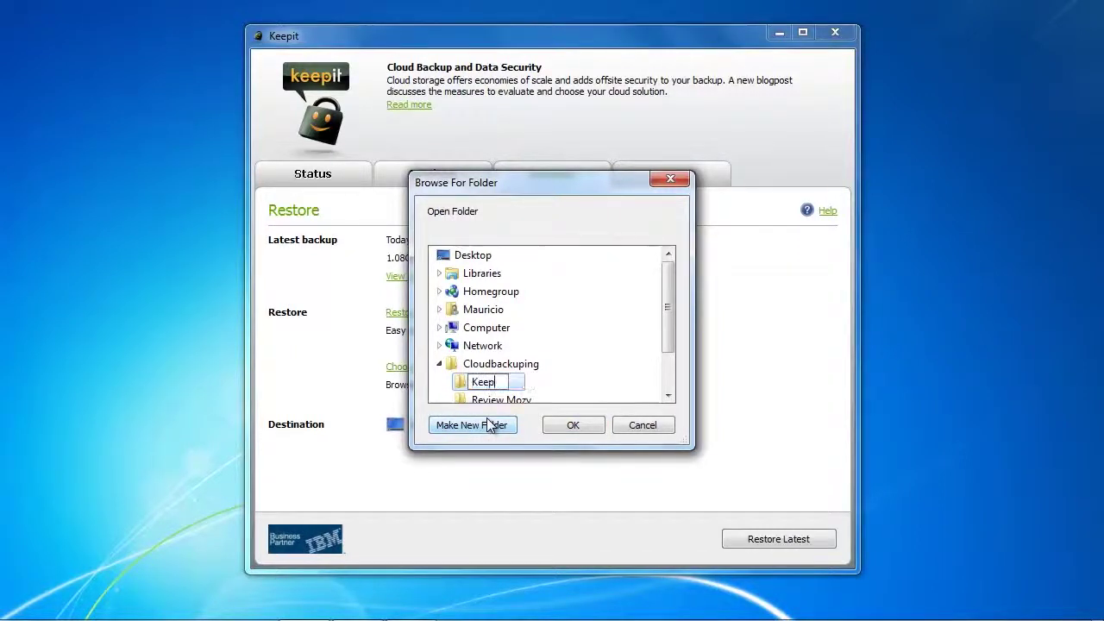
{"action": "type", "text": "it Restore"}
{"action": "left_click", "coordinate": [566, 384]}
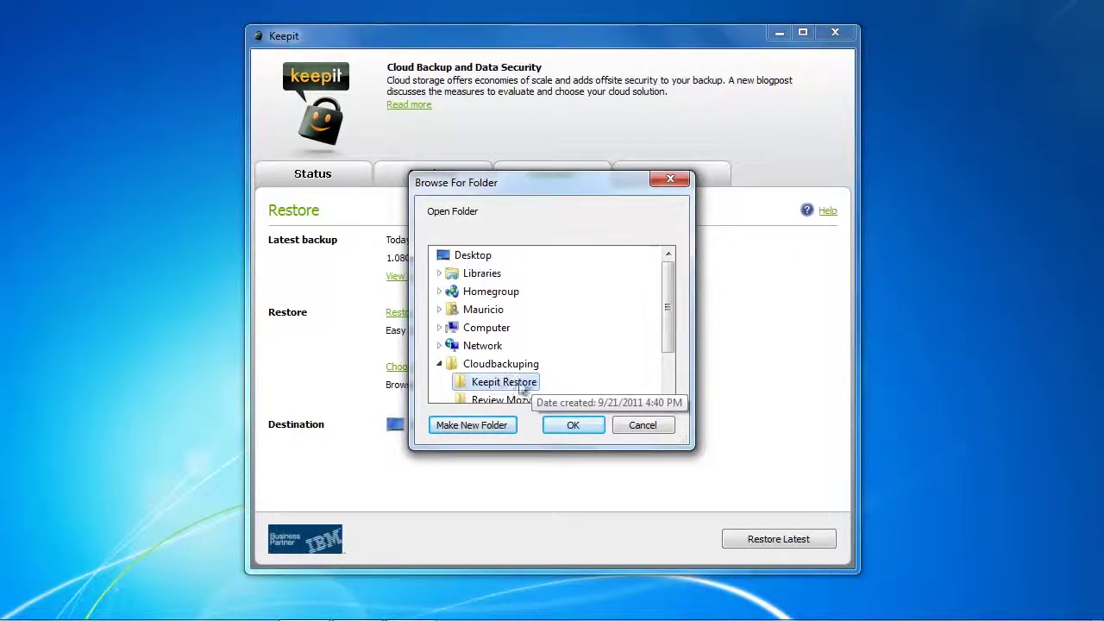
{"action": "left_click", "coordinate": [572, 427]}
{"action": "left_click", "coordinate": [759, 538]}
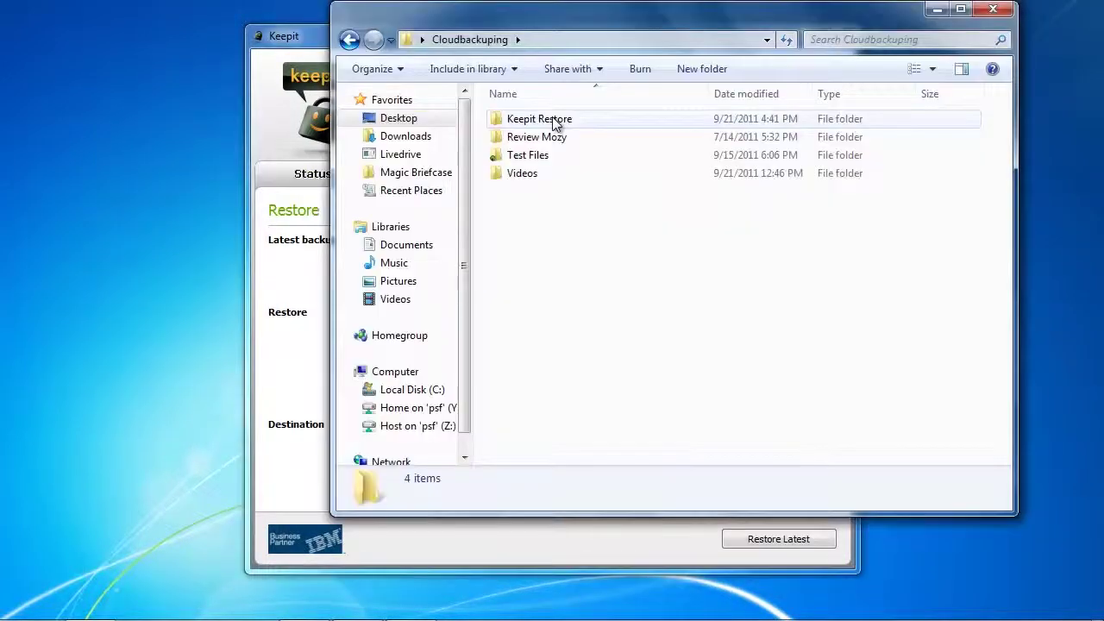
In Windows Explorer, open the Keepit Restore folder and go through Drive_C and Users down to the restored Test Files folder.
{"action": "double_click", "coordinate": [553, 118]}
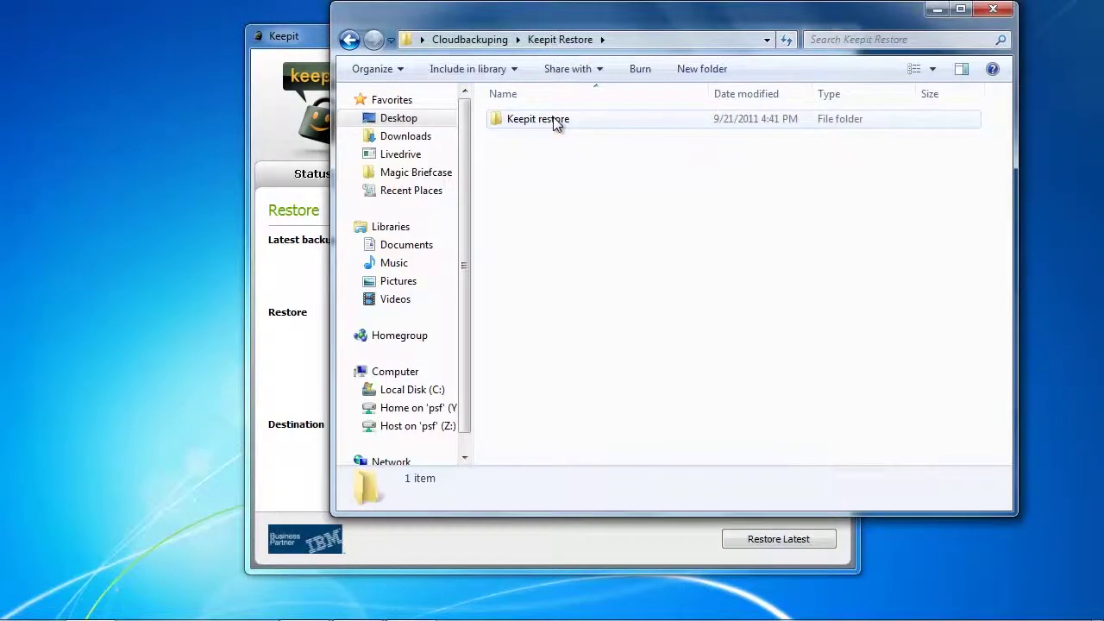
{"action": "double_click", "coordinate": [553, 118]}
{"action": "double_click", "coordinate": [553, 118]}
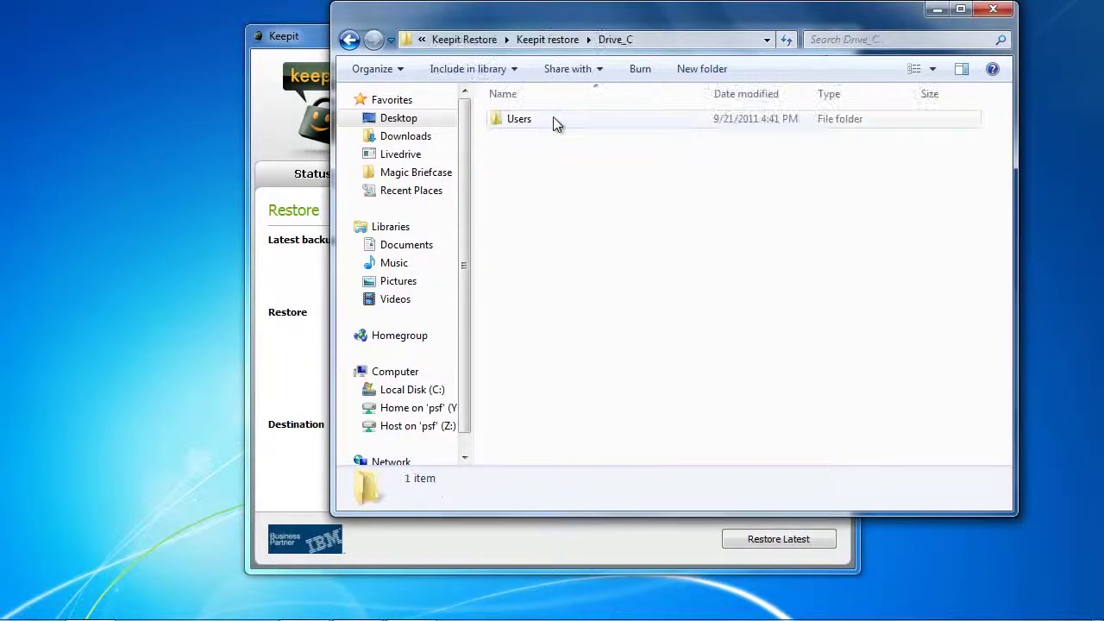
{"action": "double_click", "coordinate": [527, 119]}
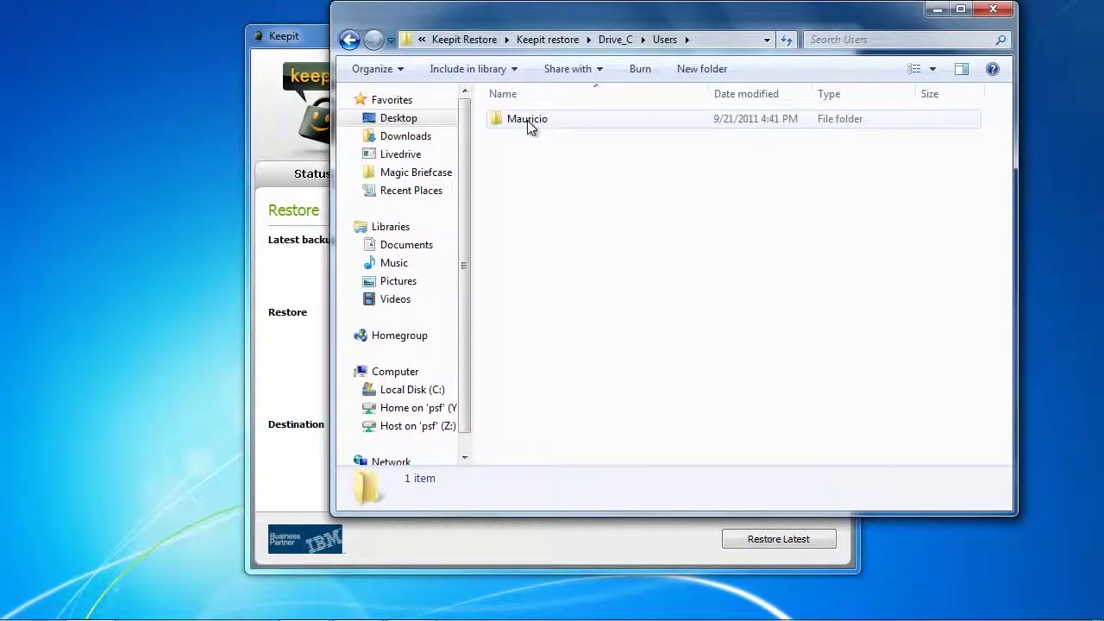
{"action": "double_click", "coordinate": [527, 120]}
{"action": "double_click", "coordinate": [527, 120]}
{"action": "left_click", "coordinate": [527, 119]}
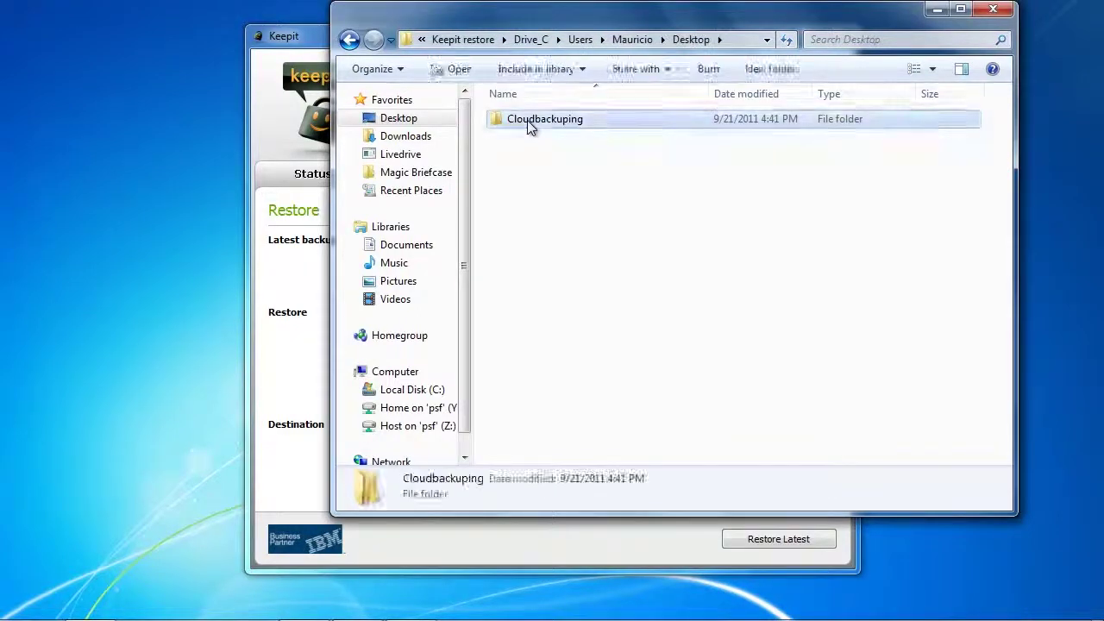
{"action": "double_click", "coordinate": [526, 120]}
{"action": "left_click", "coordinate": [527, 119]}
{"action": "double_click", "coordinate": [526, 120]}
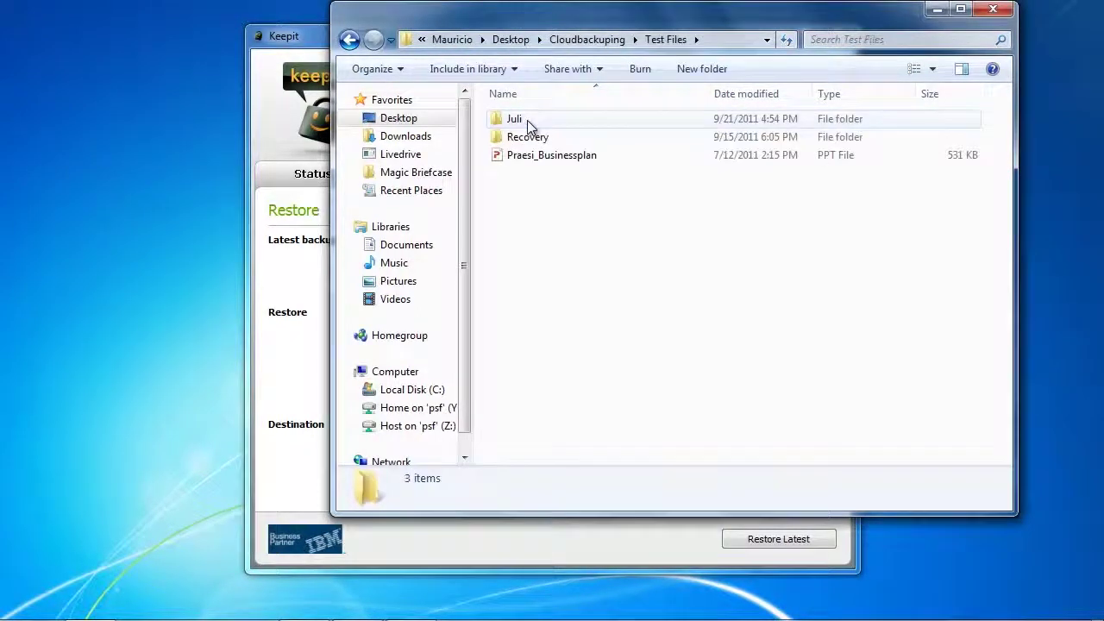
Examine the restored audio and video files in the Juli folder, stepping back to Test Files and into Juli again.
{"action": "double_click", "coordinate": [527, 120]}
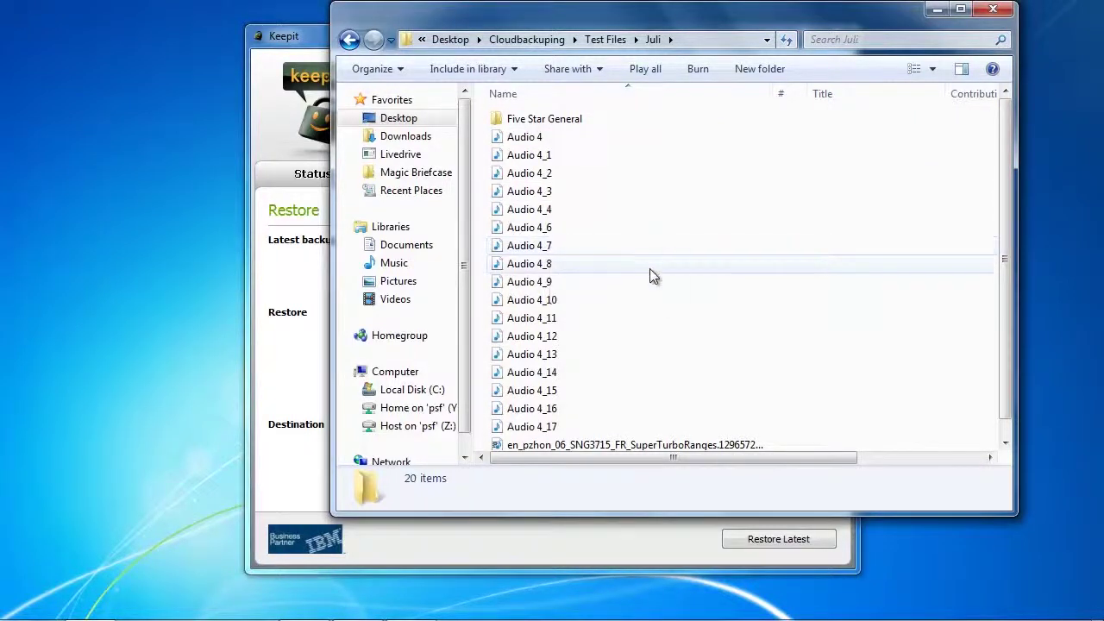
{"action": "scroll", "coordinate": [650, 269], "scroll_direction": "down", "scroll_amount": 1}
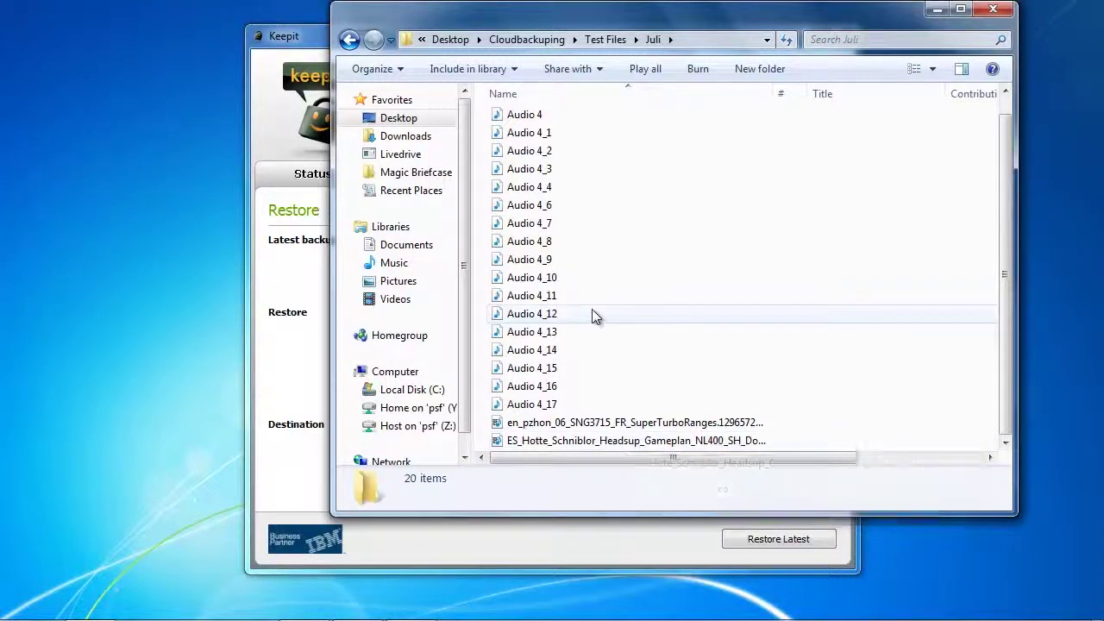
{"action": "left_click", "coordinate": [349, 40]}
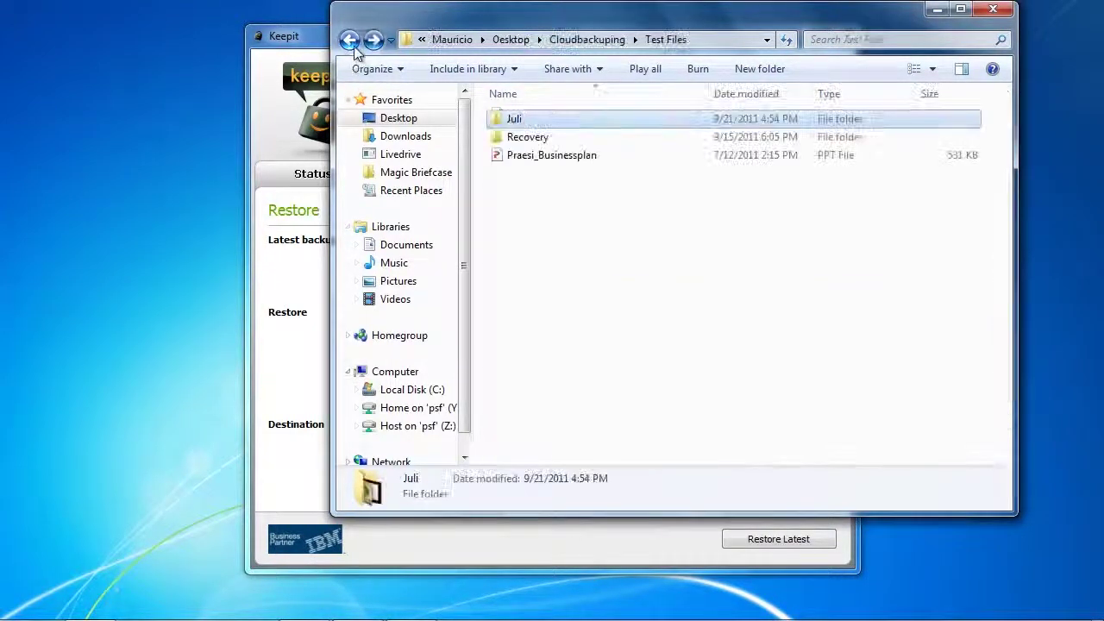
{"action": "double_click", "coordinate": [509, 117]}
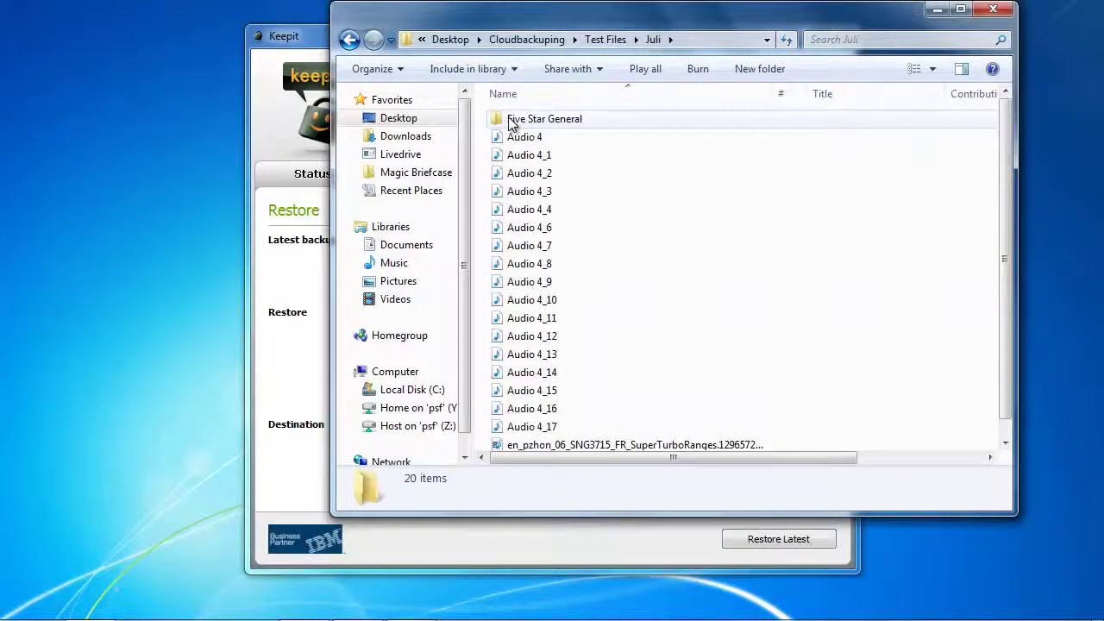
Open the Parte 5 folder inside Five Star General and examine the restored files through the end of the list.
{"action": "double_click", "coordinate": [540, 120]}
{"action": "double_click", "coordinate": [525, 121]}
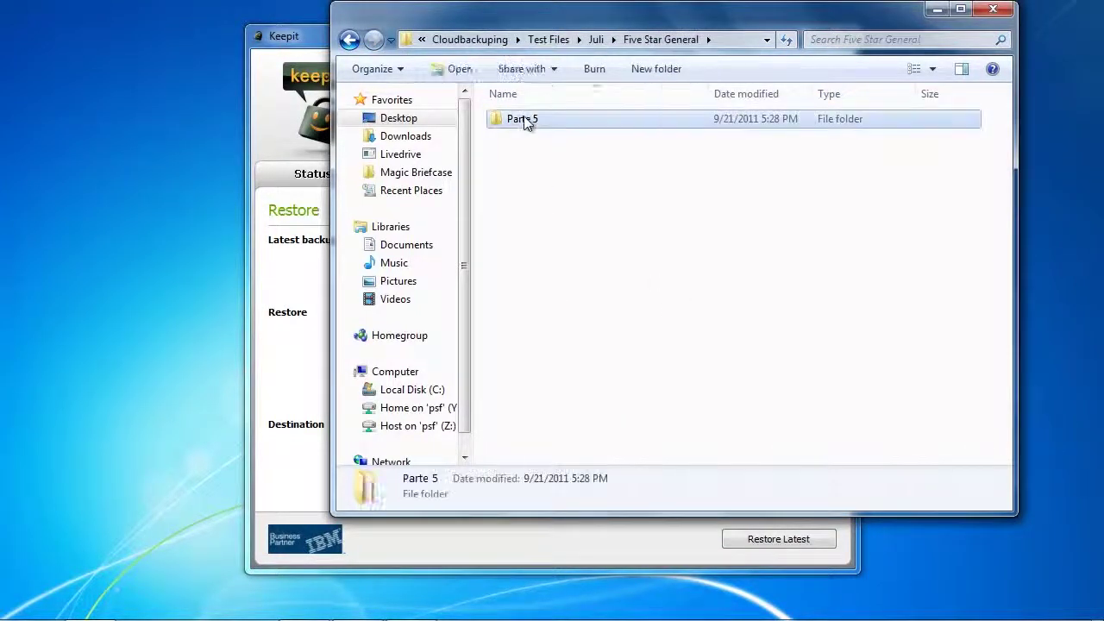
{"action": "scroll", "coordinate": [616, 233], "scroll_direction": "down", "scroll_amount": 13}
{"action": "scroll", "coordinate": [621, 247], "scroll_direction": "down", "scroll_amount": 14}
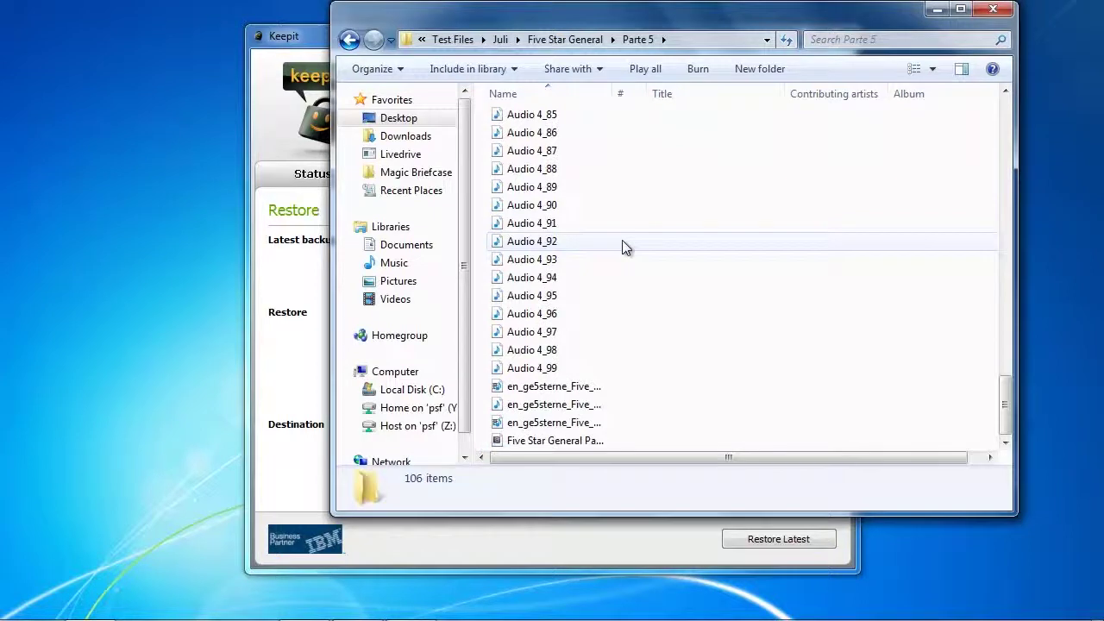
{"action": "mouse_move", "coordinate": [561, 426]}
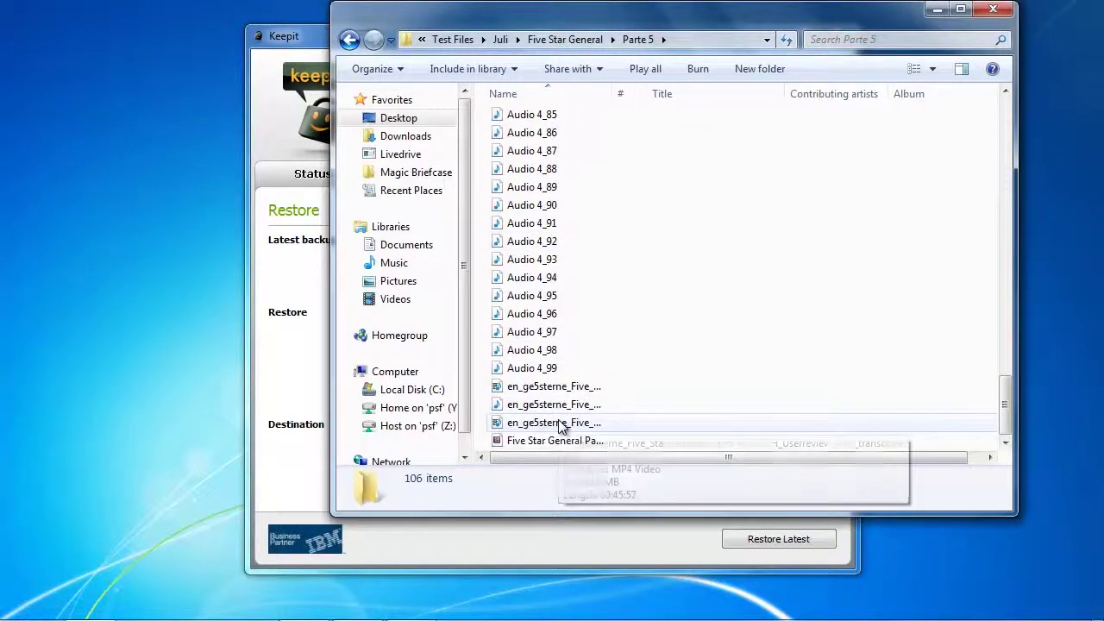